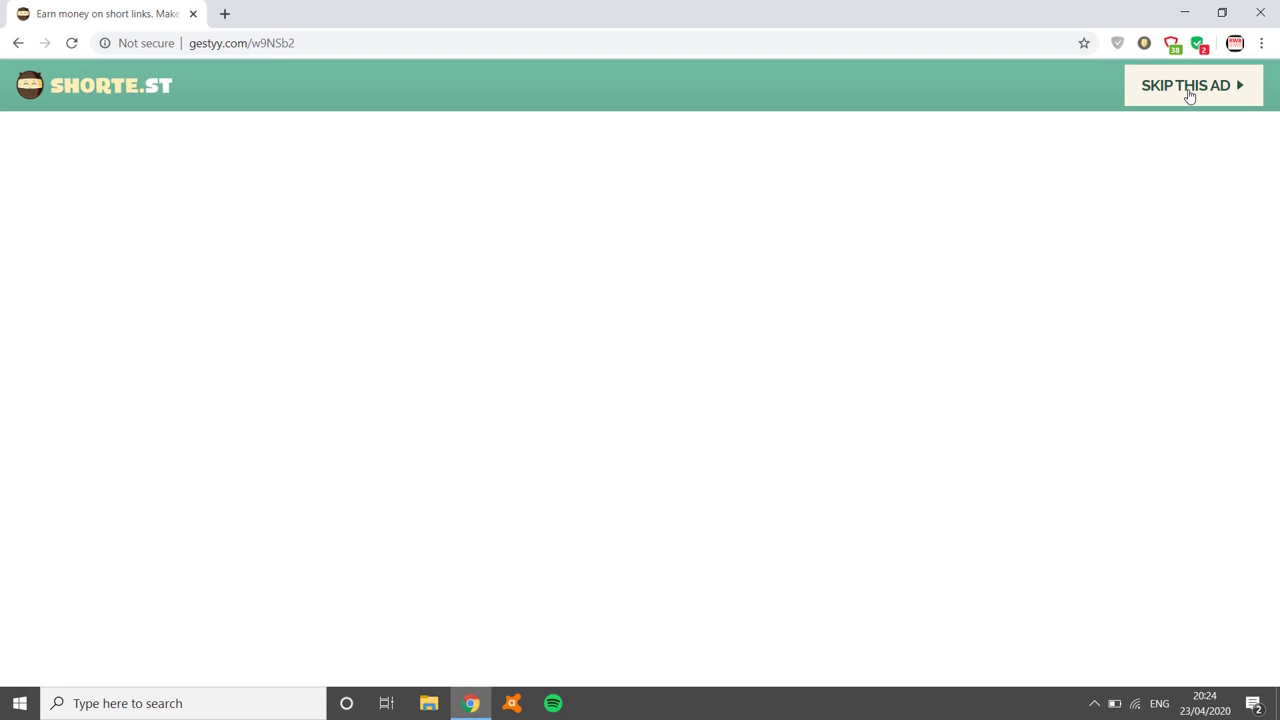
- Skip the ad to reach the CCleaner download, launch ccsetup565.exe and minimize the browser
left_click(1189, 92)
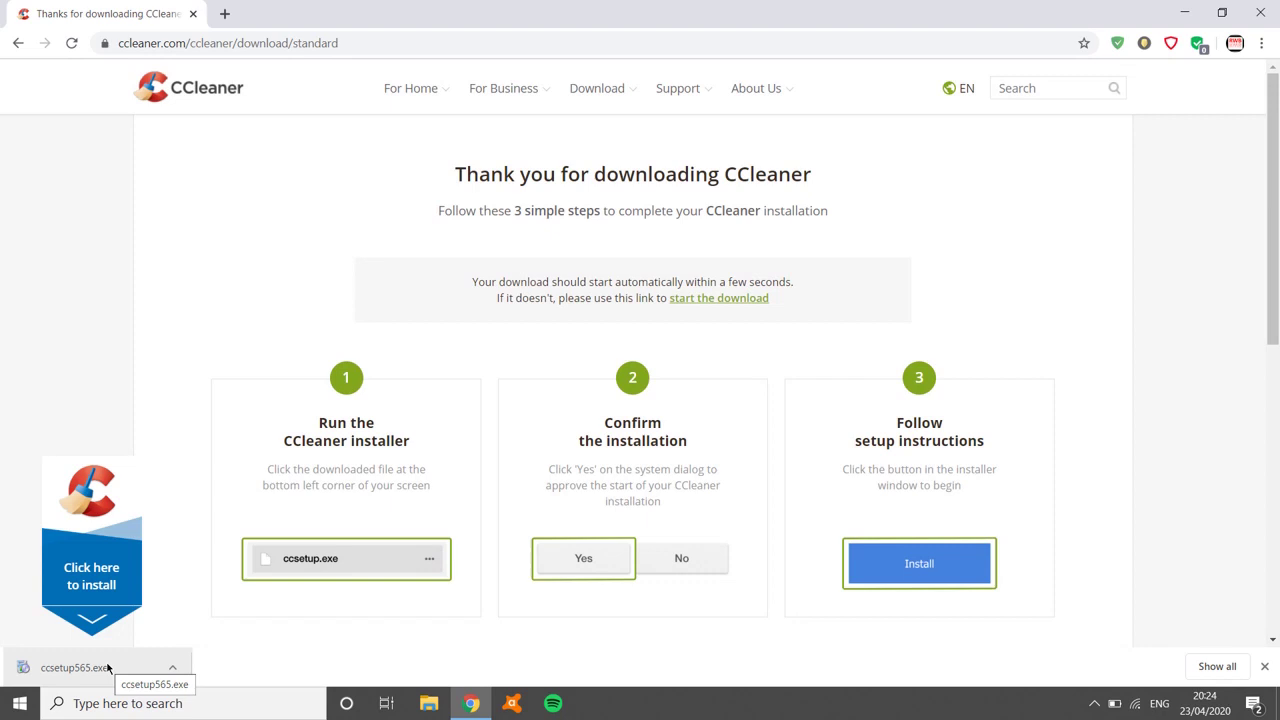
left_click(108, 668)
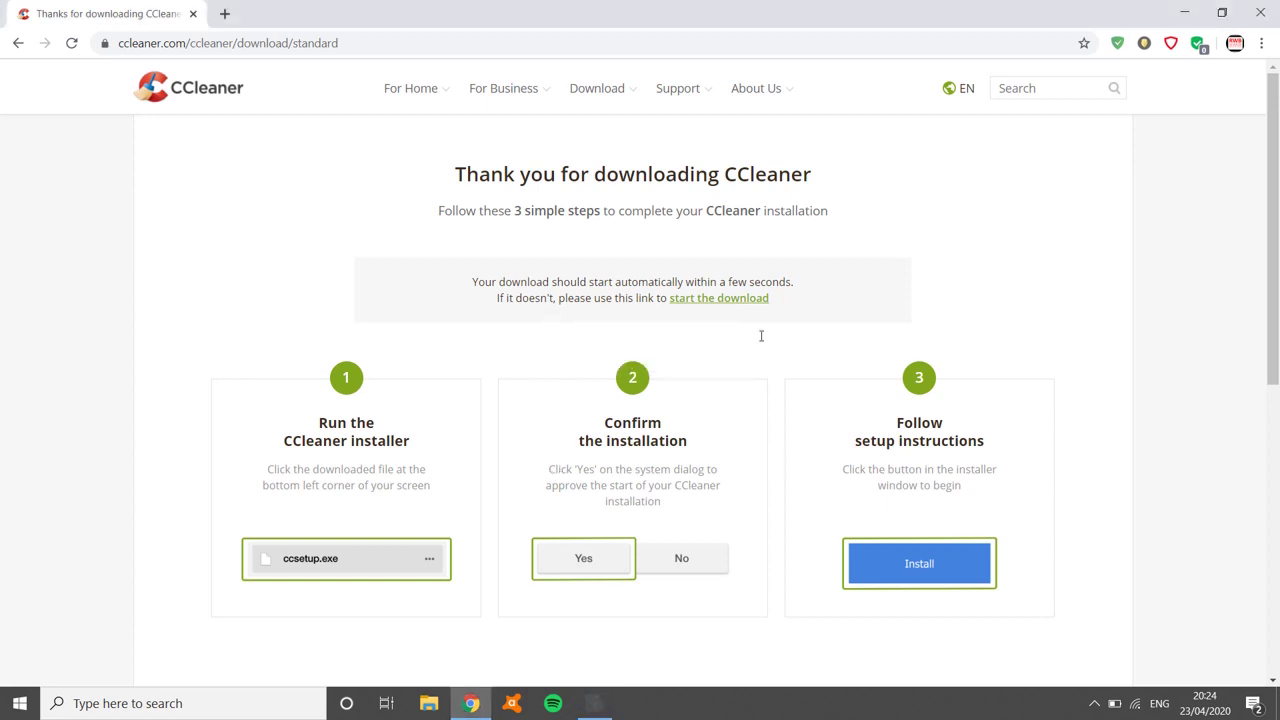
left_click(1184, 13)
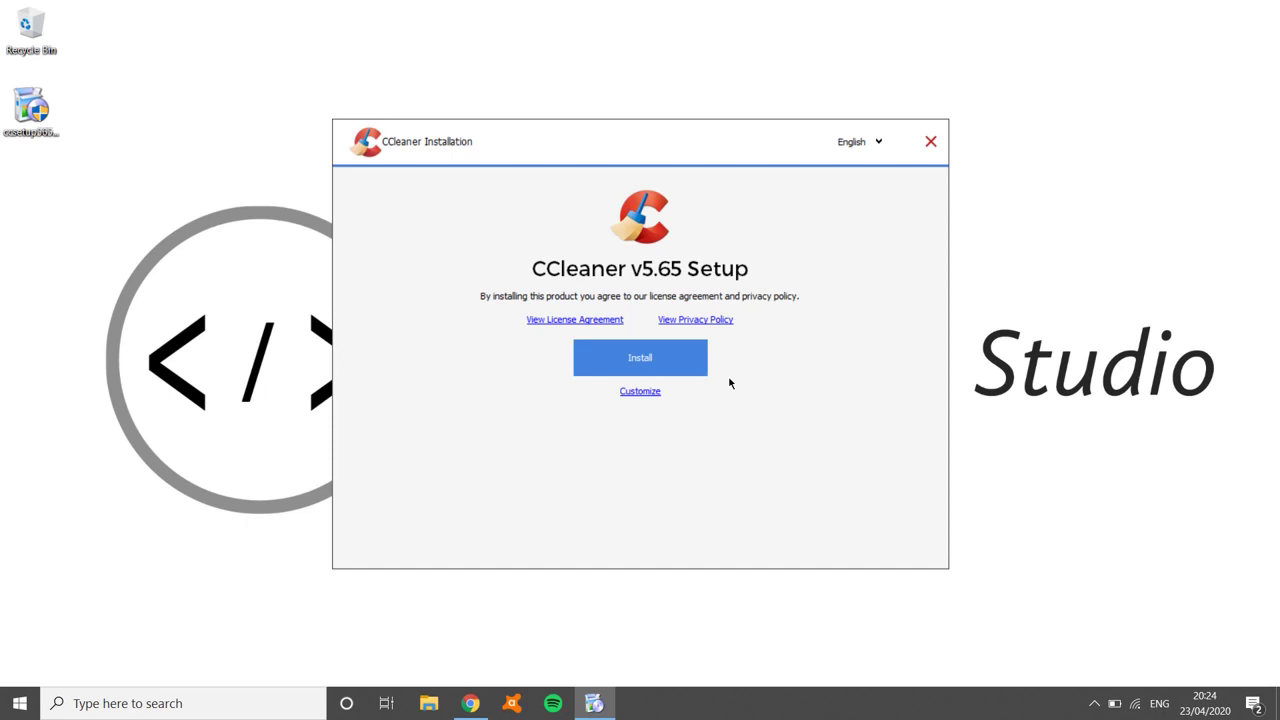
- Install CCleaner v5.65 and accept CCleaner Browser without setting it as the default browser
left_click(634, 357)
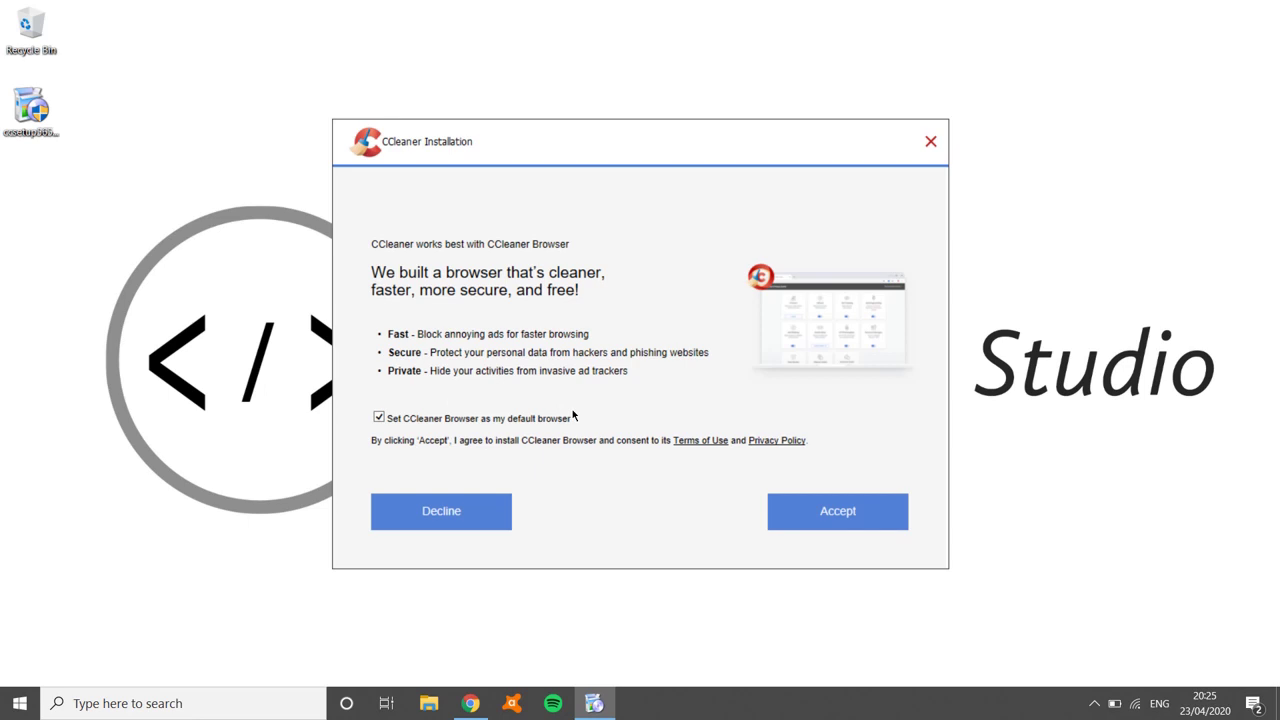
left_click(379, 420)
left_click(785, 515)
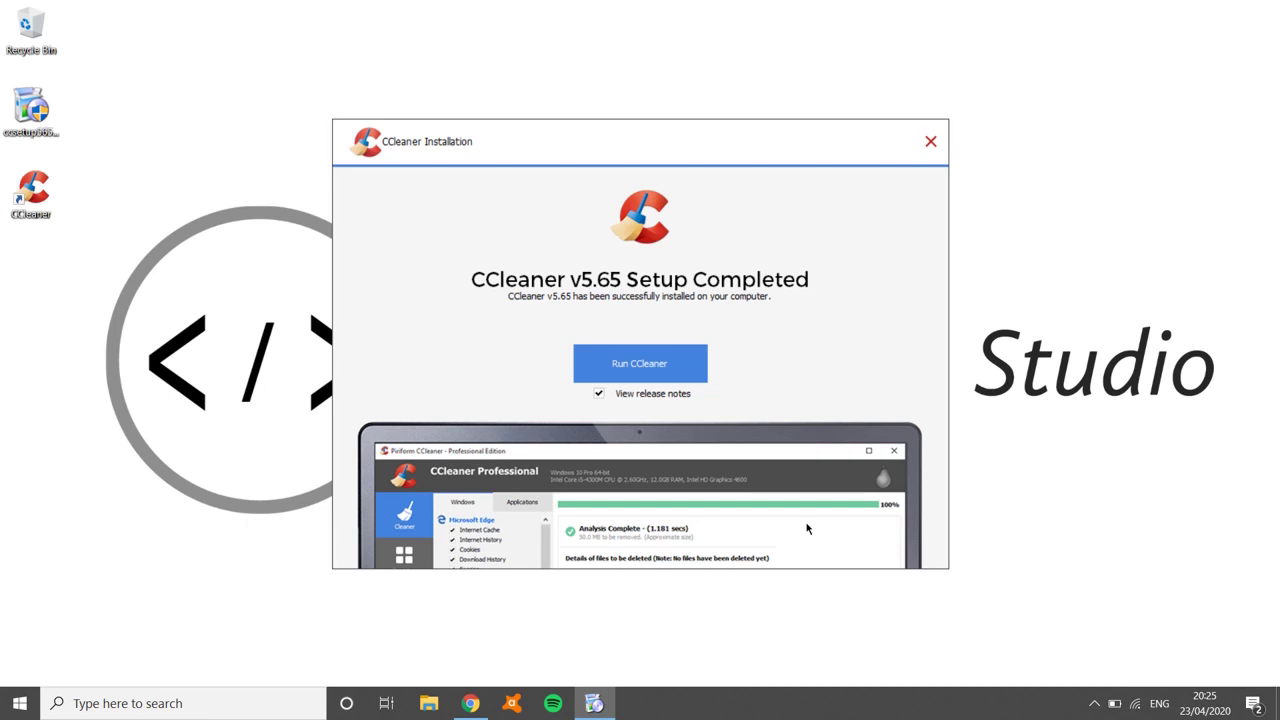
- Run CCleaner without viewing the release notes, and dismiss the Health Check announcement and the Avira notification
left_click(599, 394)
left_click(659, 370)
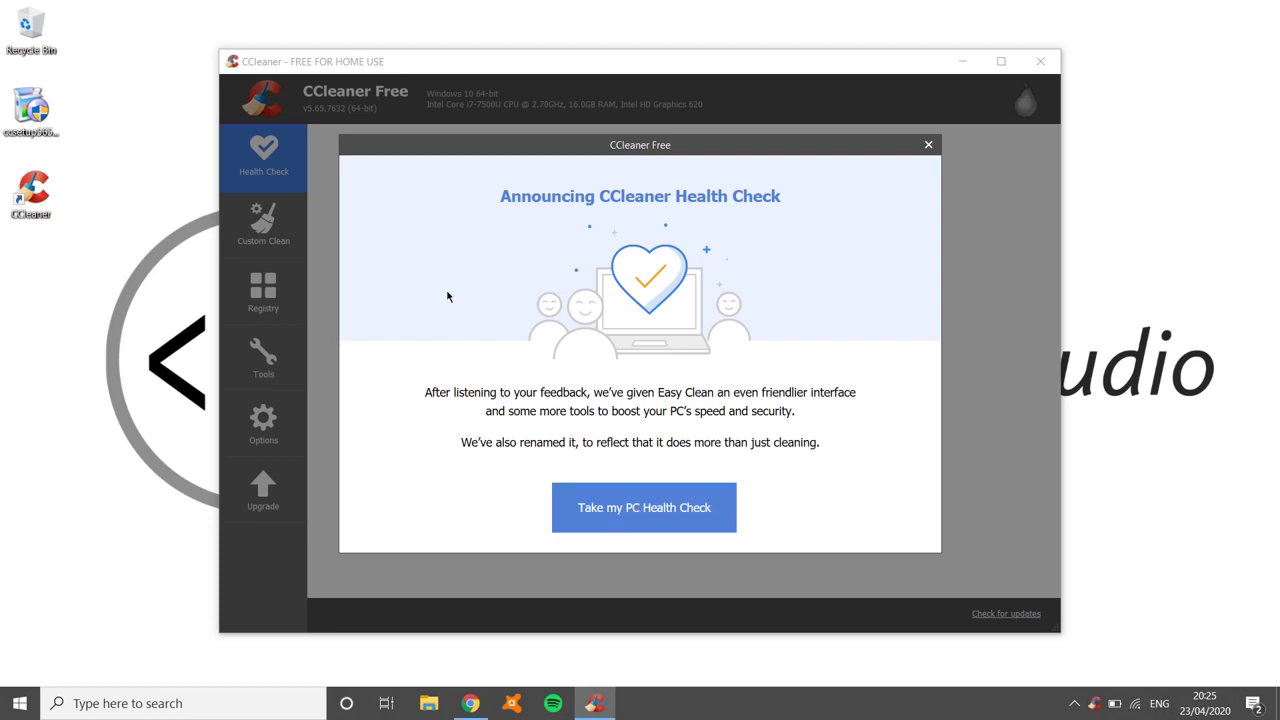
left_click(928, 146)
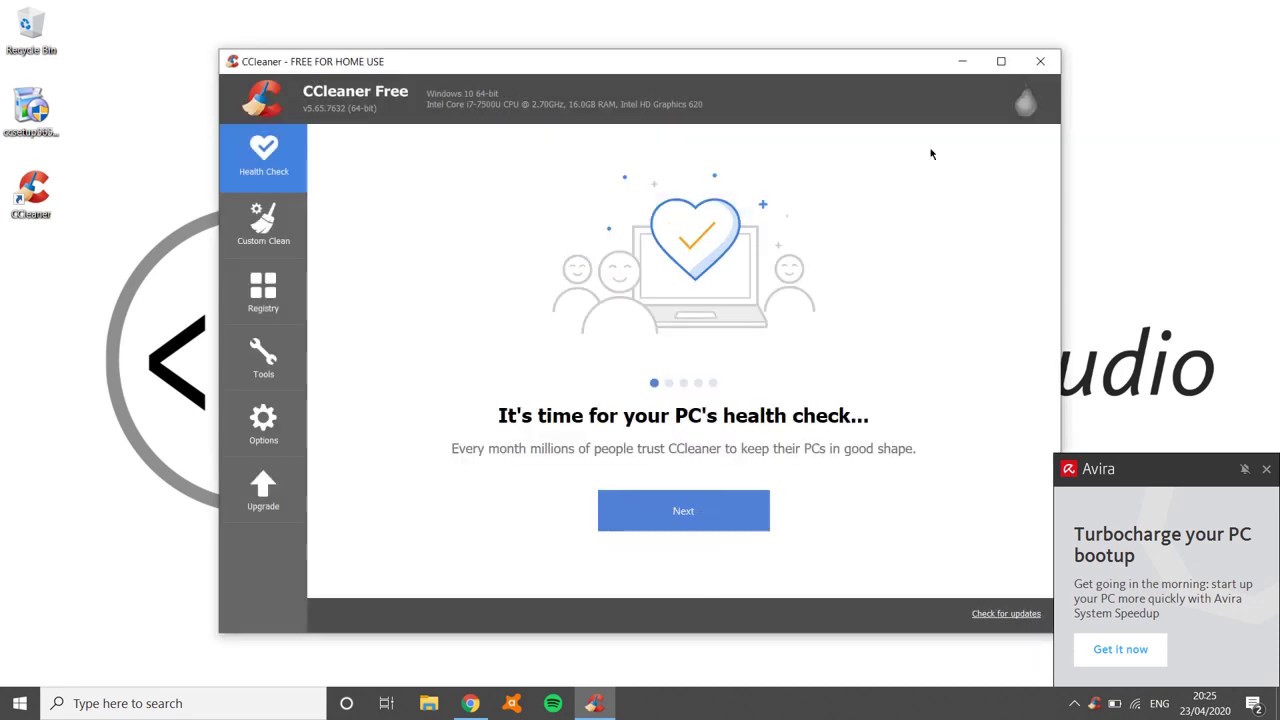
left_click(1267, 470)
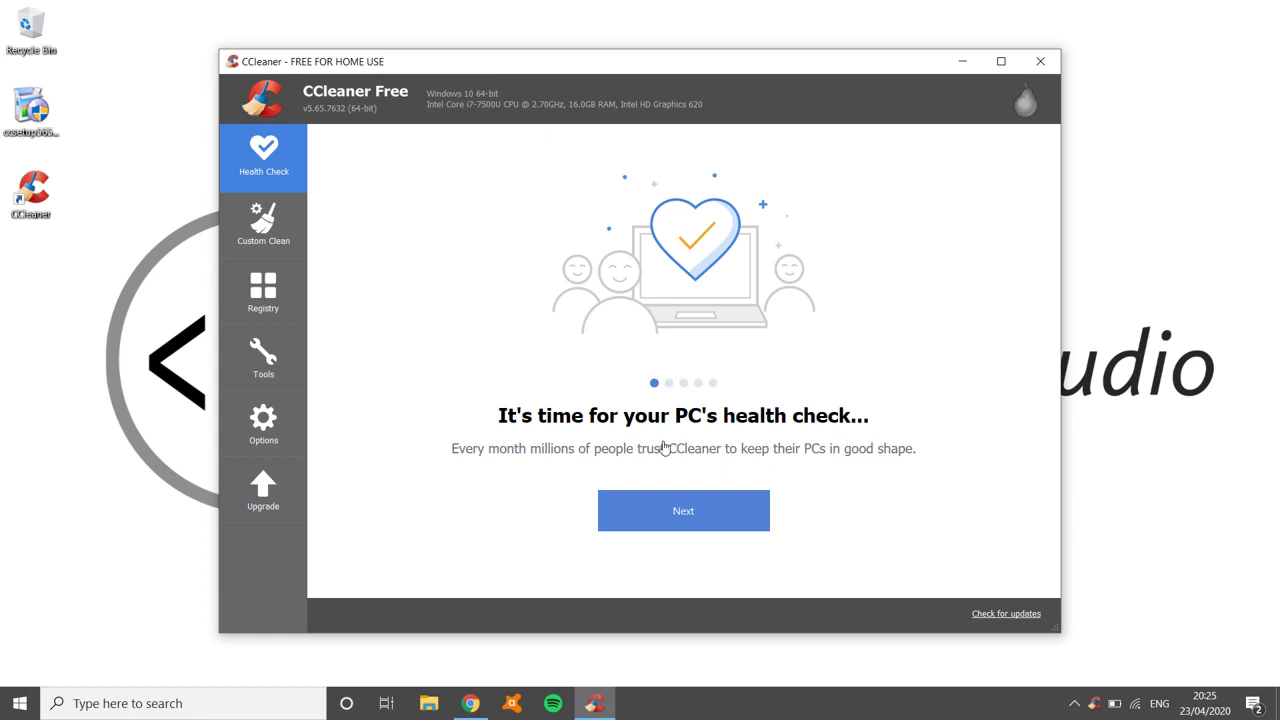
- Open the Custom Clean options for Windows and close the CCleaner Browser window
left_click(267, 242)
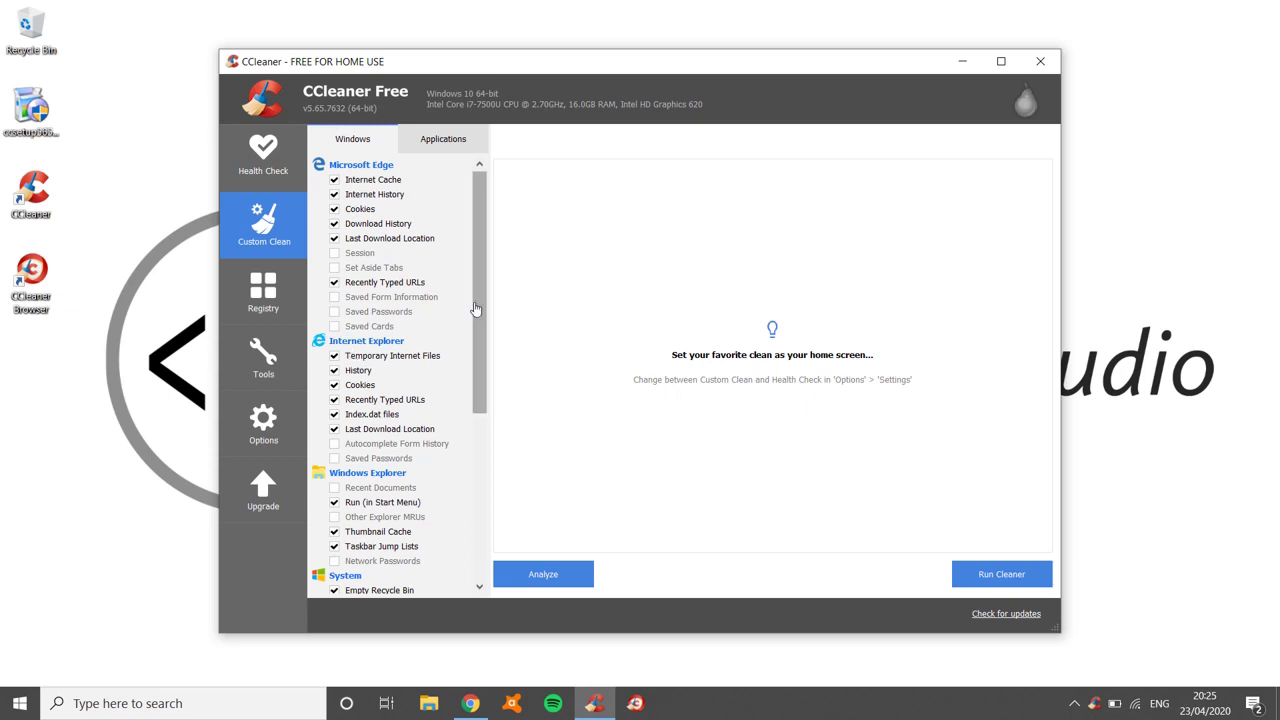
left_click_drag(476, 309, 488, 533)
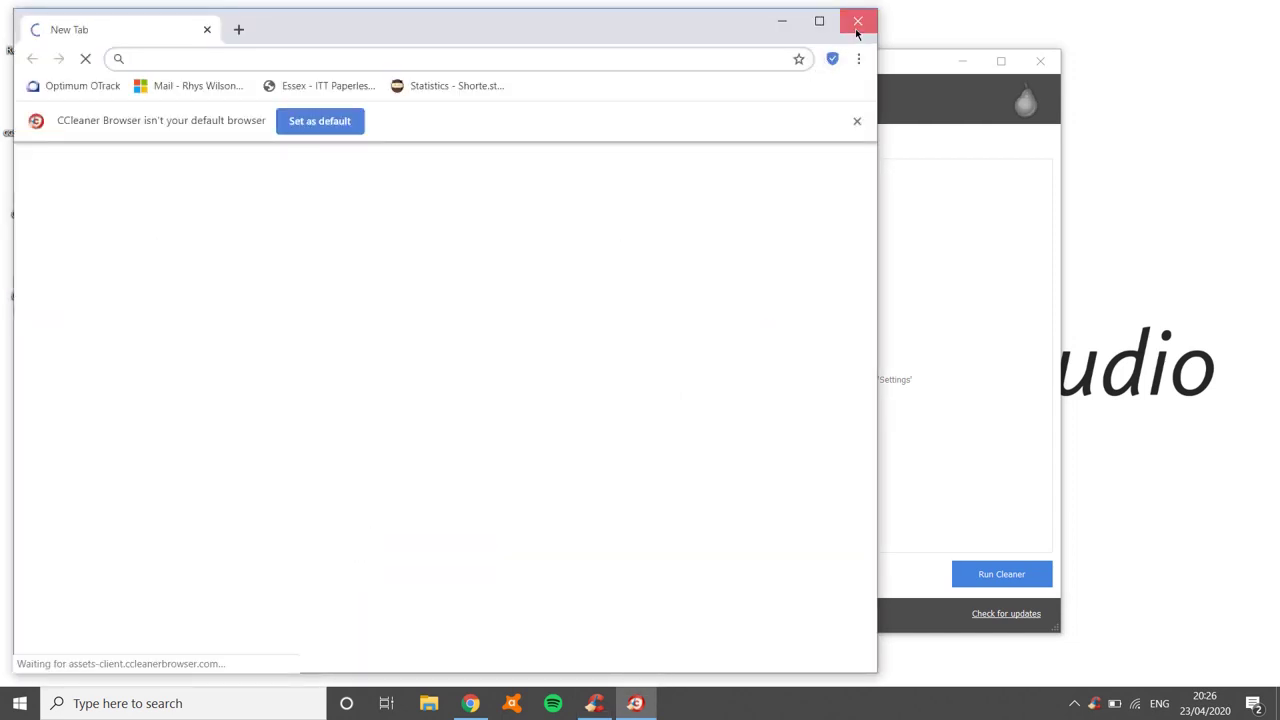
left_click(857, 21)
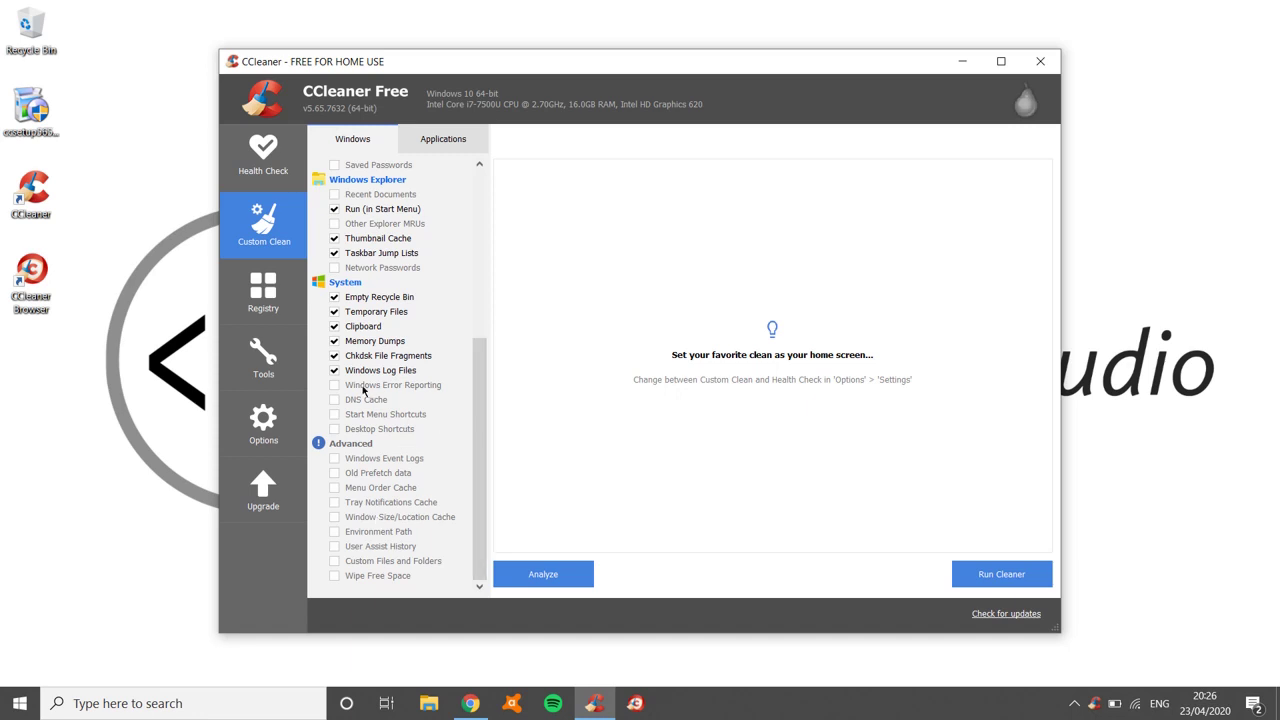
left_click(370, 458)
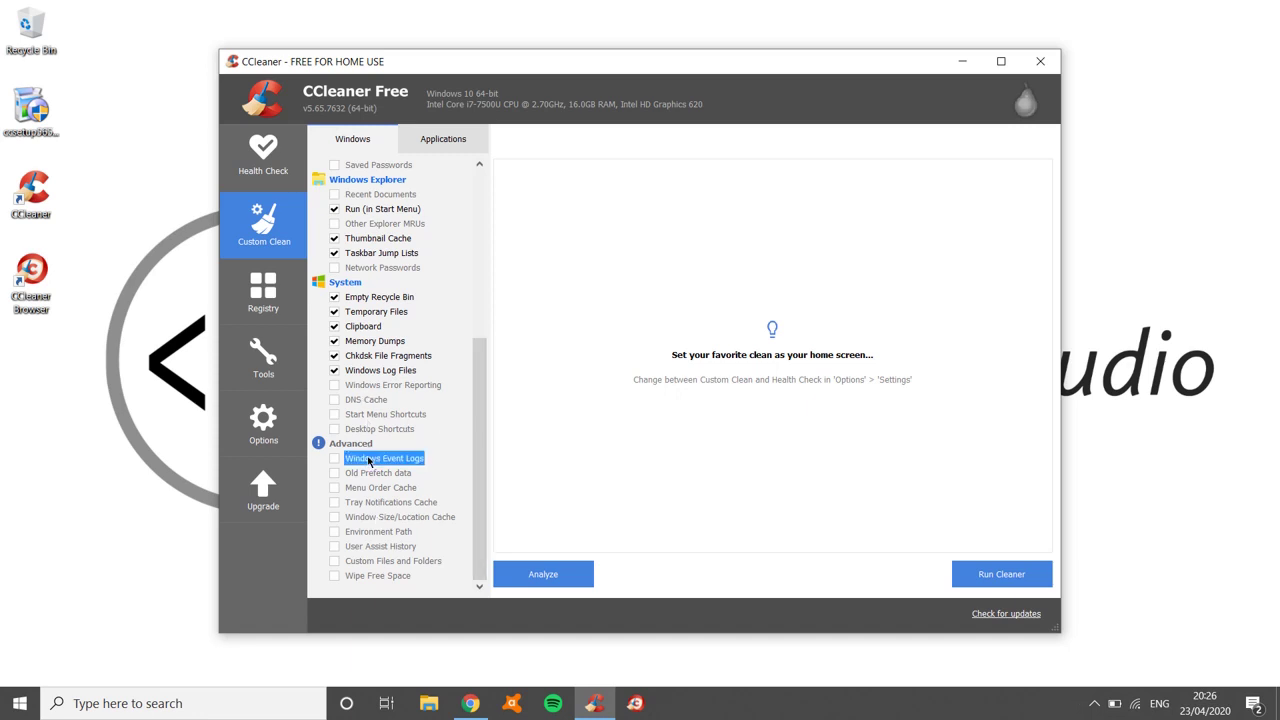
left_click(333, 458)
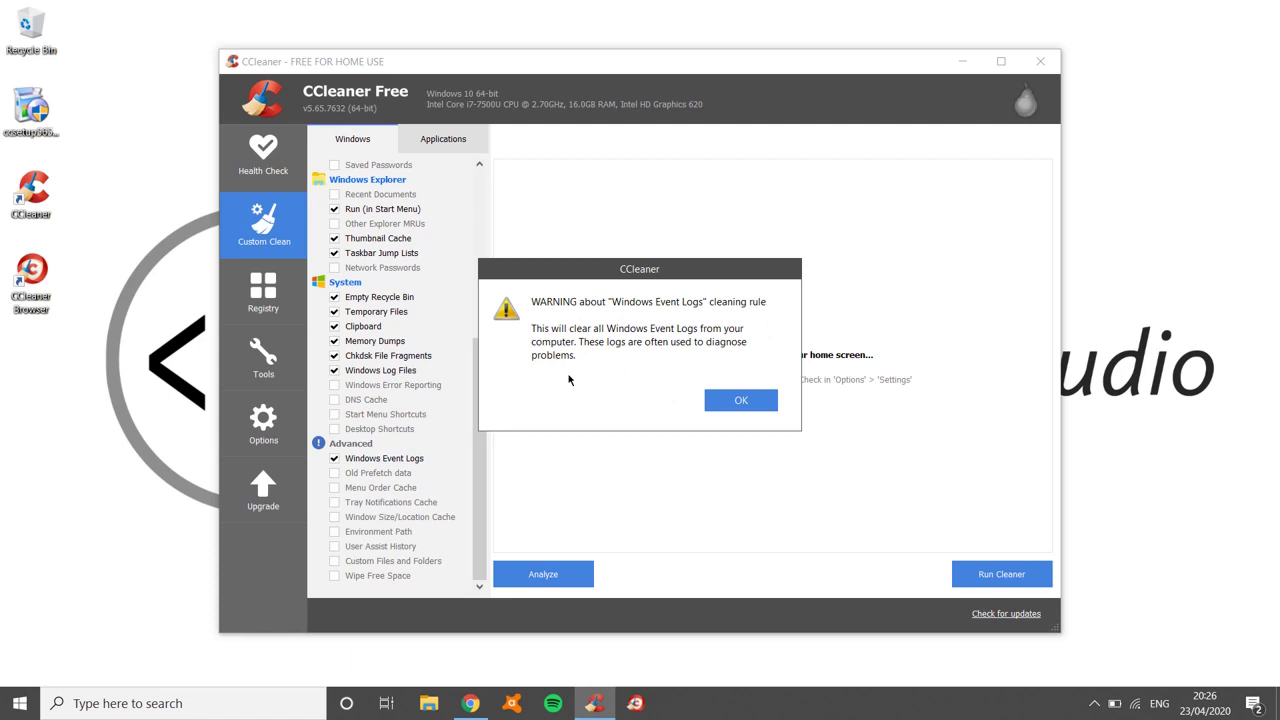
left_click(740, 400)
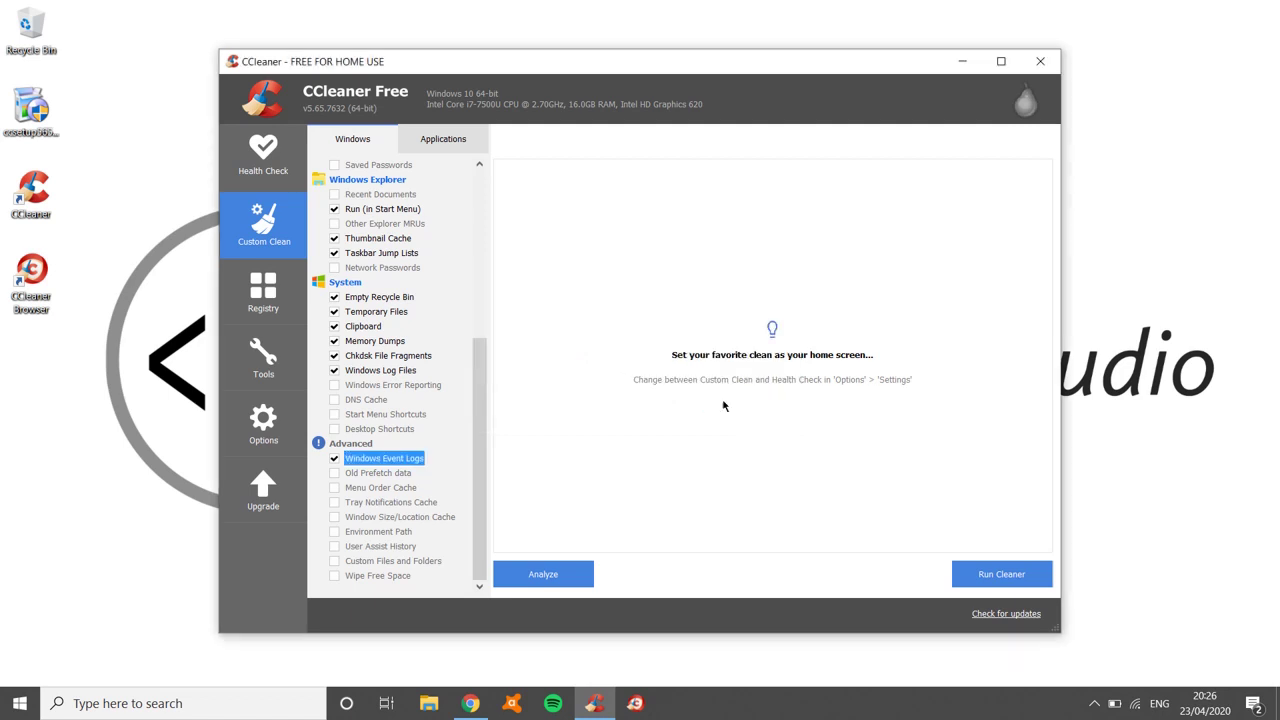
left_click(335, 459)
- Run the custom clean with the selected rules, confirming the file deletion and letting CCleaner close Google Chrome
left_click_drag(477, 412, 478, 228)
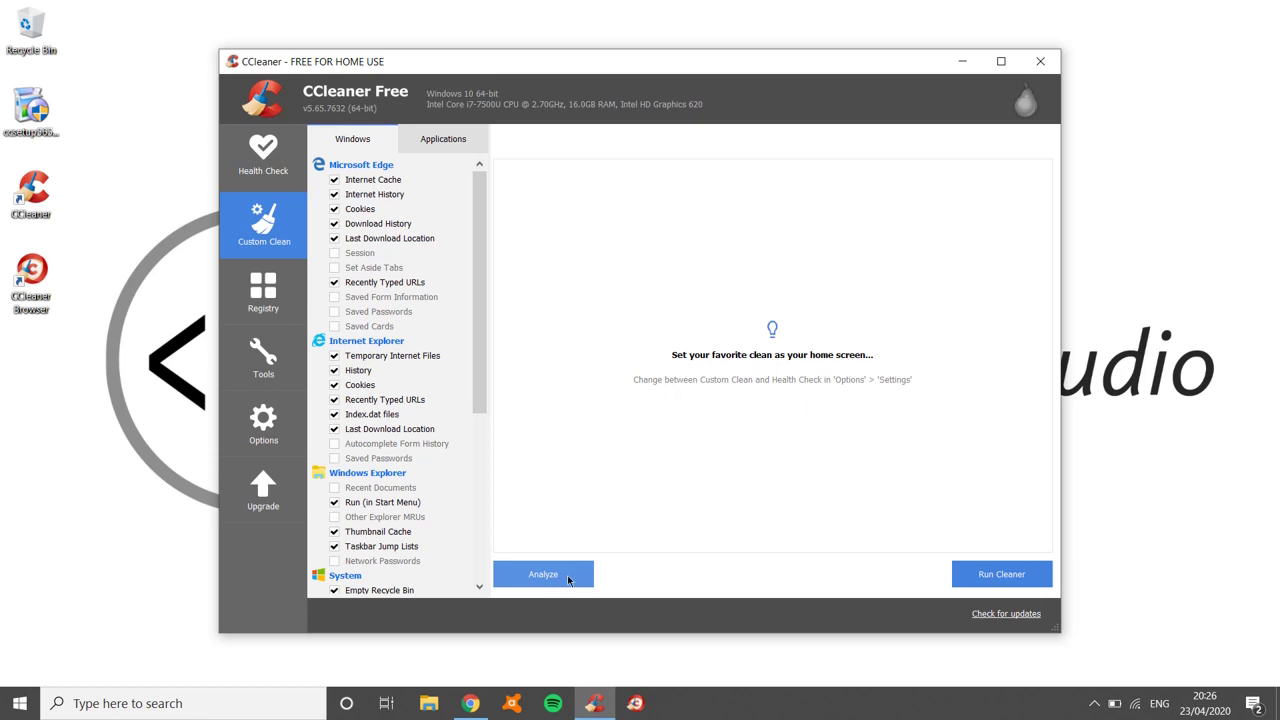
left_click(993, 576)
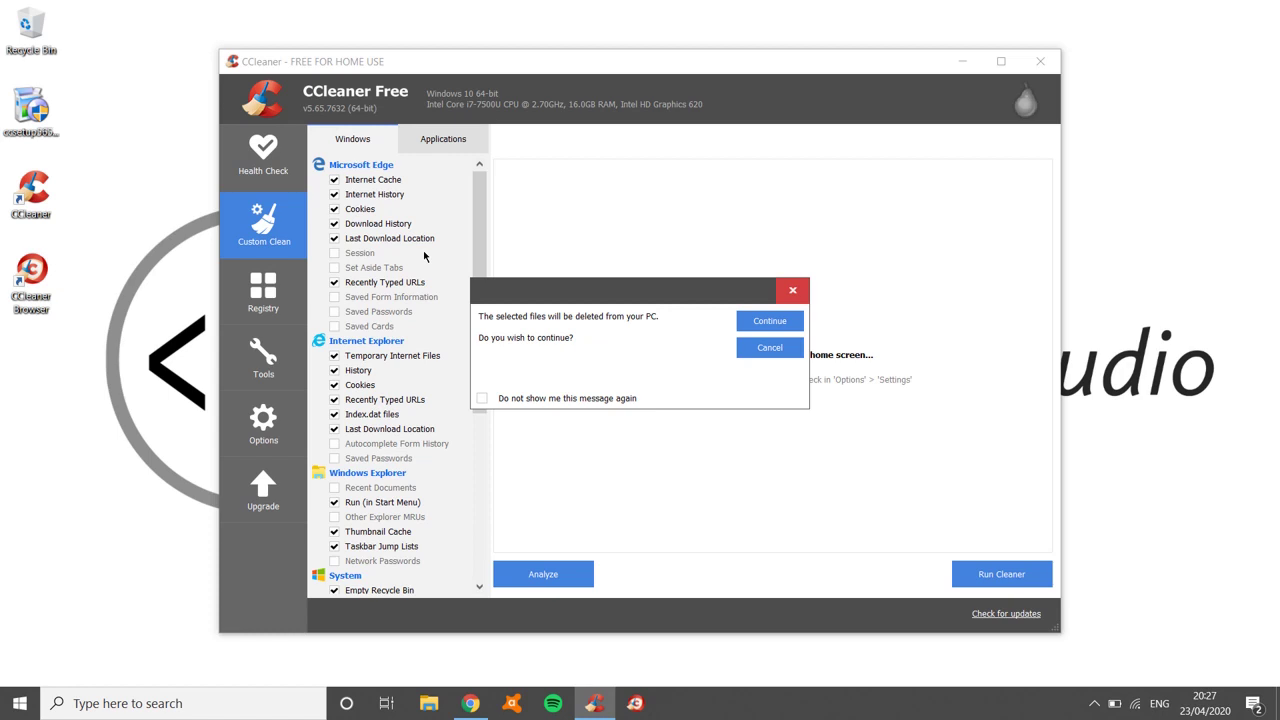
left_click(767, 322)
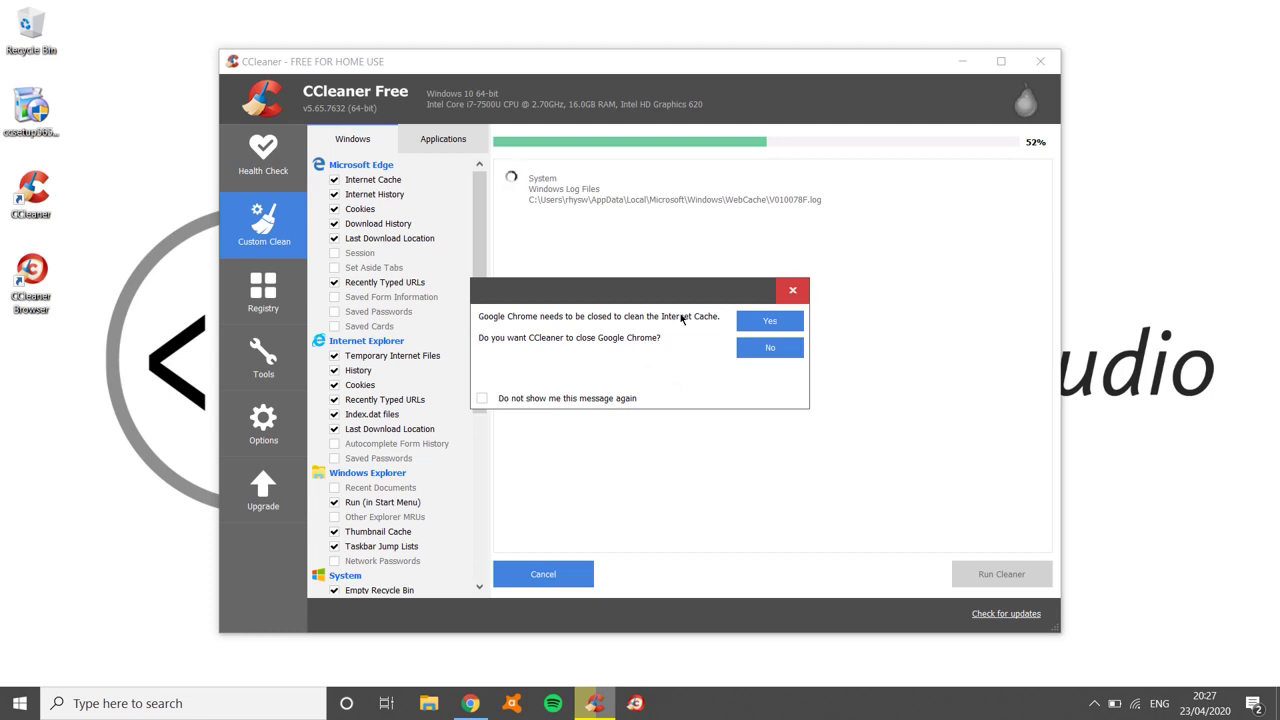
mouse_move(474, 695)
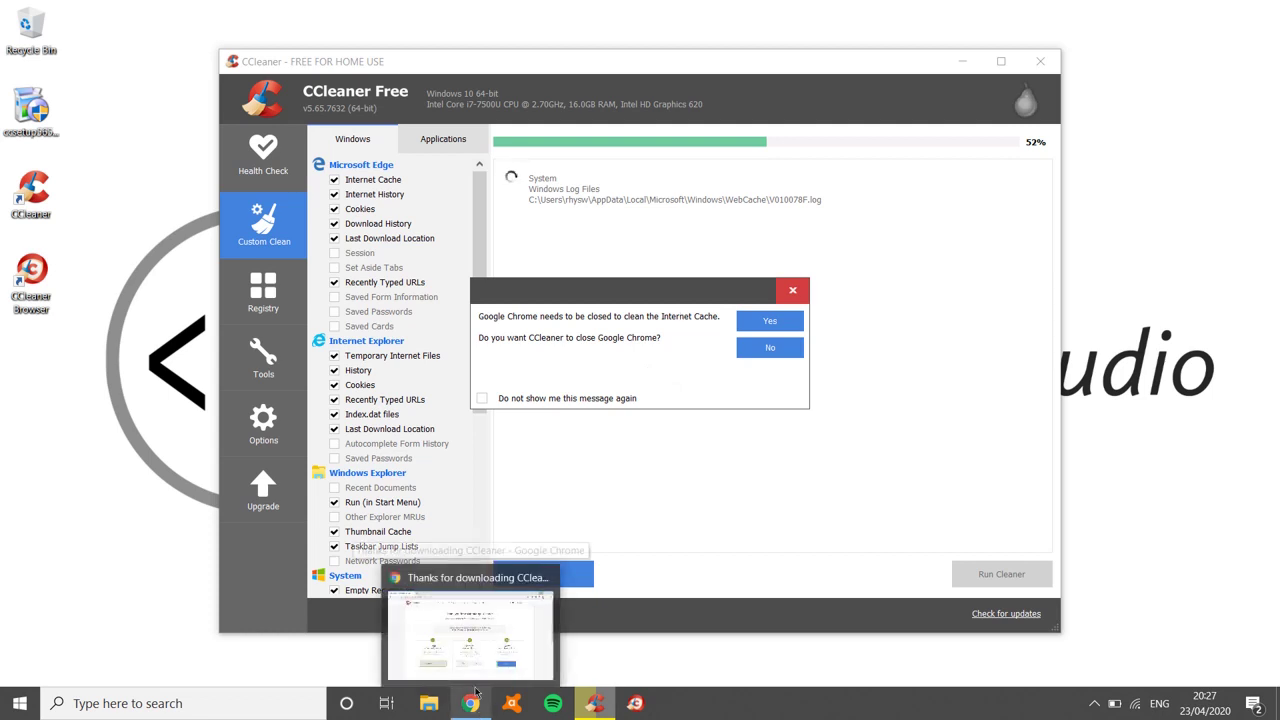
mouse_move(477, 662)
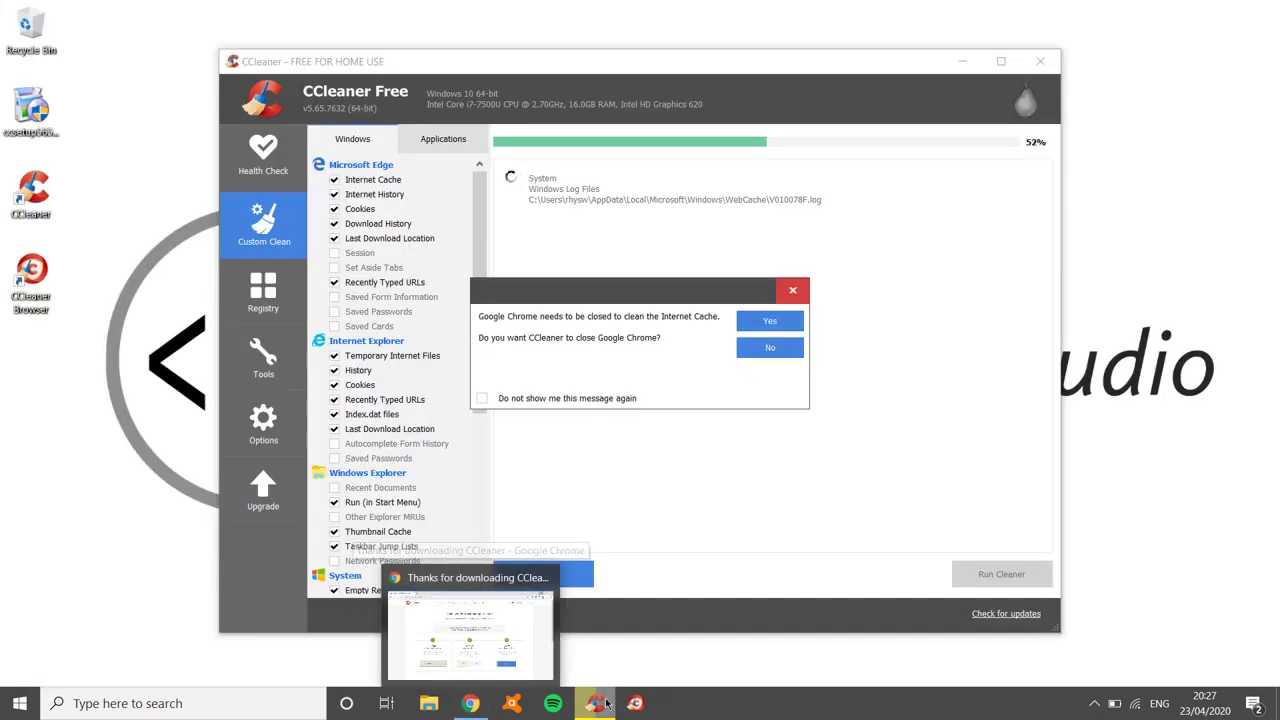
left_click(773, 326)
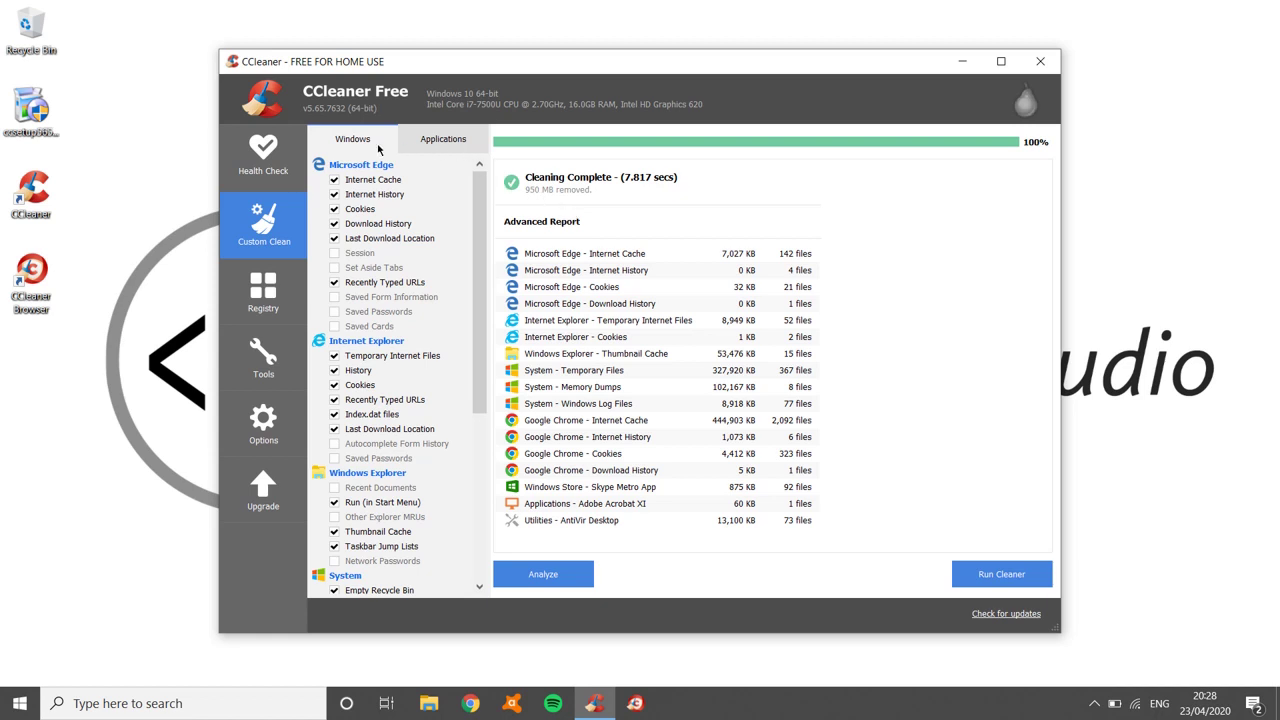
- Enable the Session, Site Preferences, Saved Form Information and Saved Passwords cleaning rules for Firefox
left_click(442, 142)
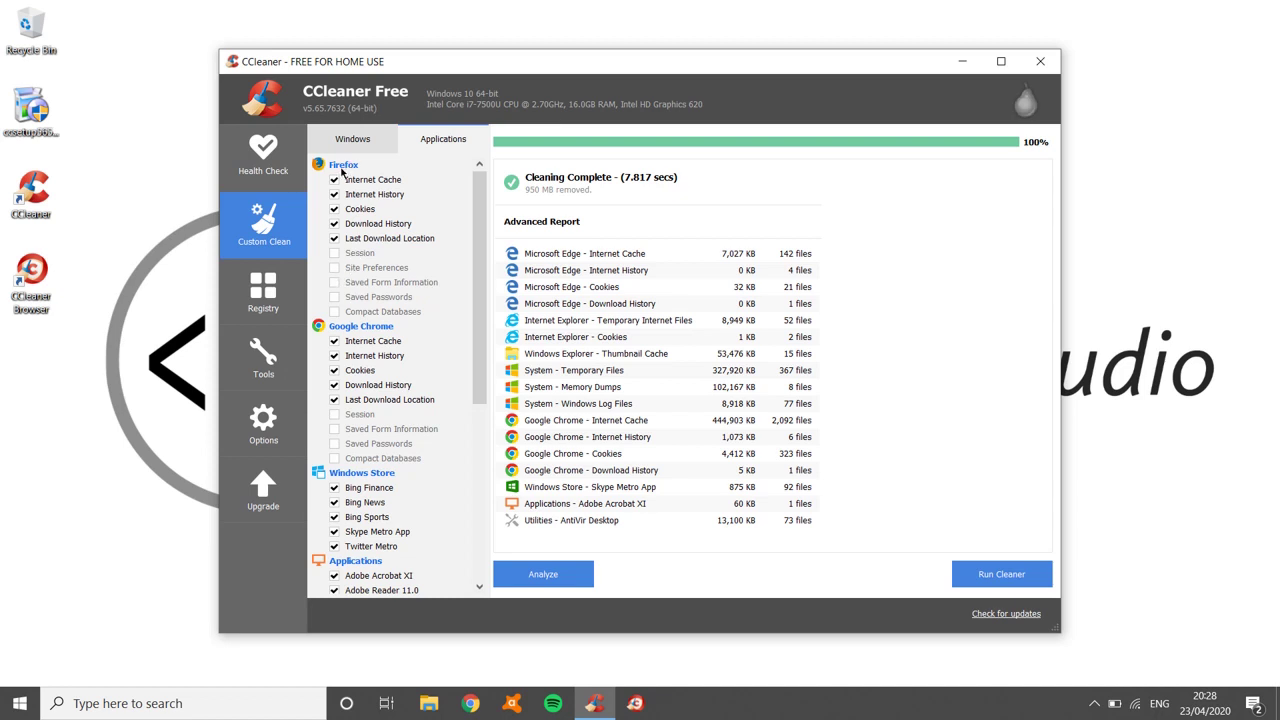
left_click(335, 254)
left_click(335, 268)
left_click(335, 282)
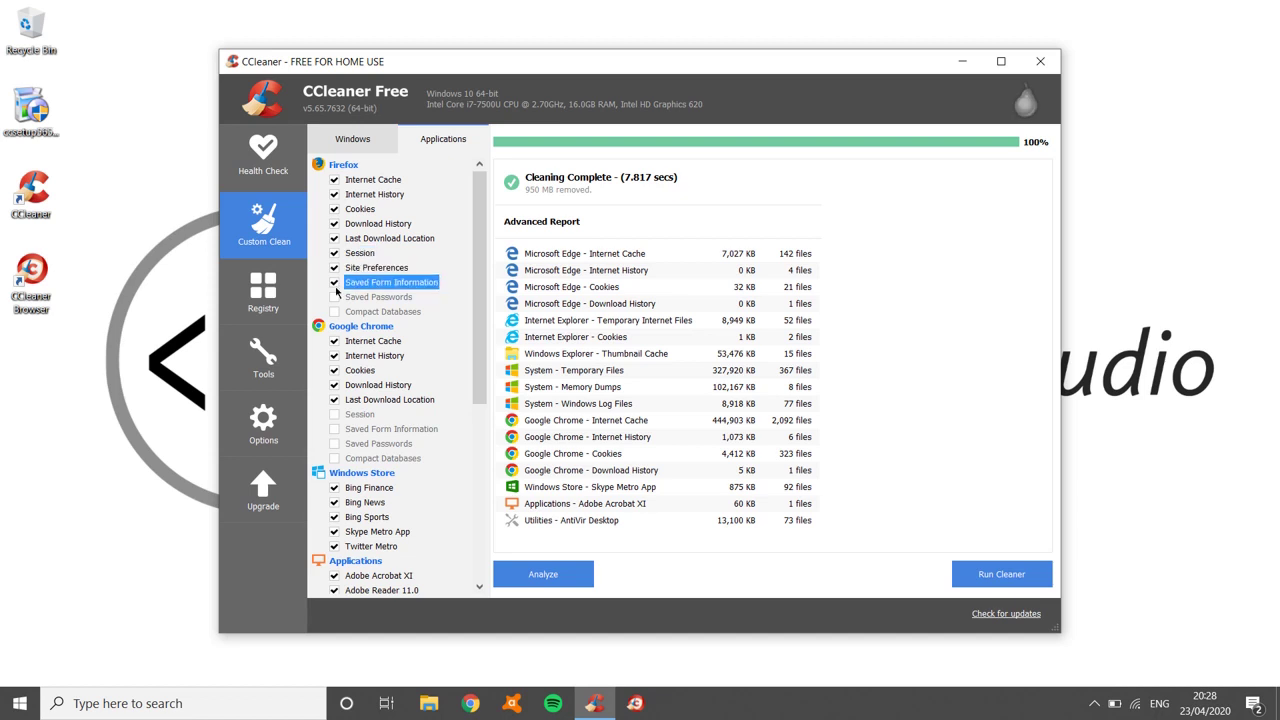
left_click(335, 297)
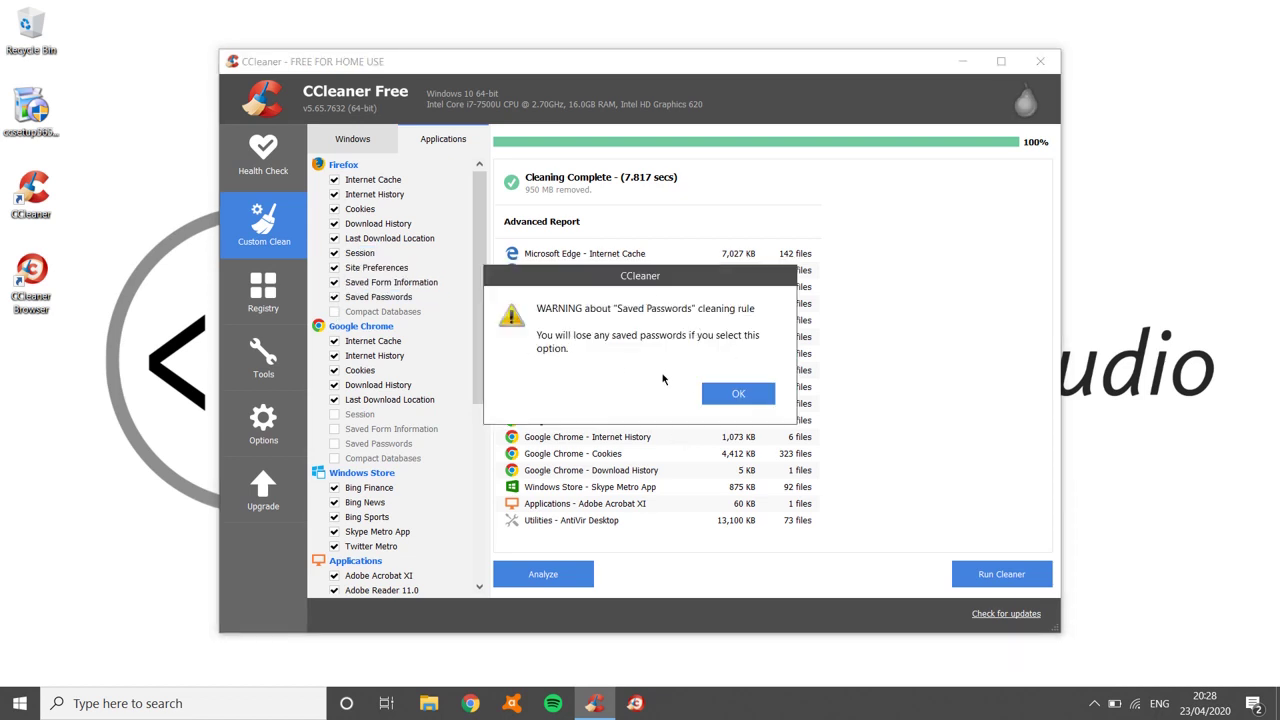
left_click(736, 394)
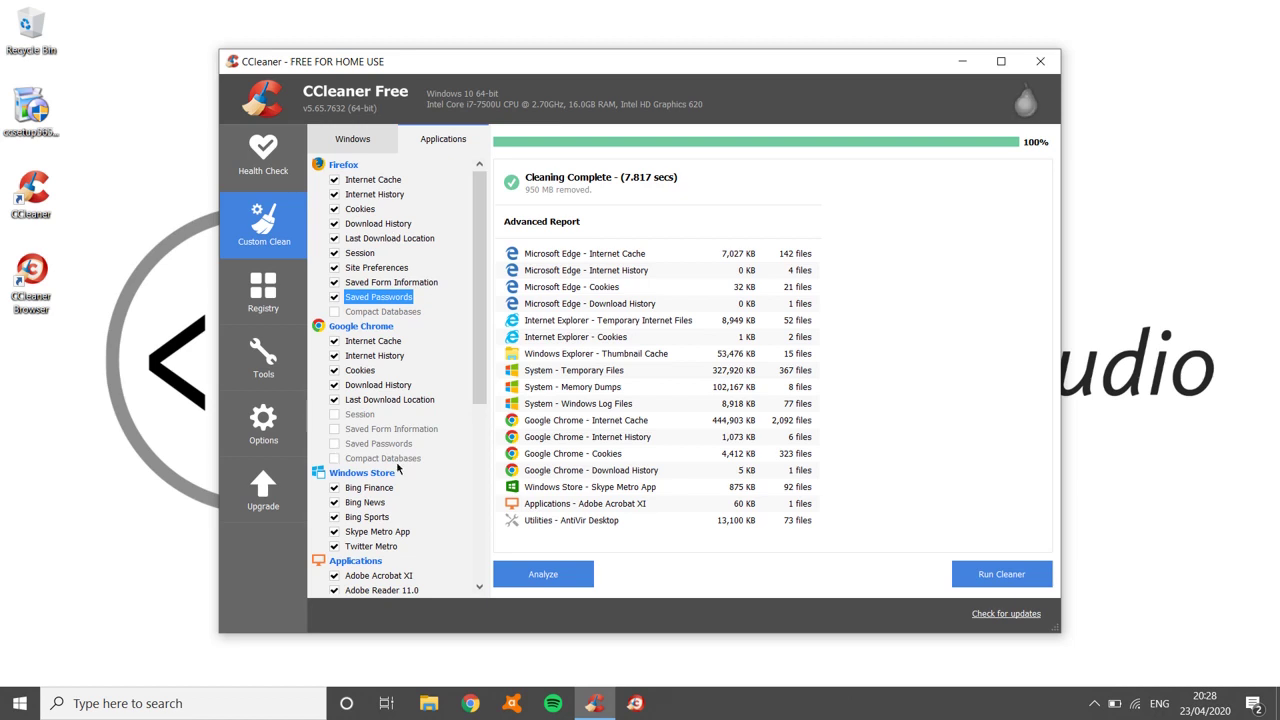
left_click_drag(480, 331, 482, 241)
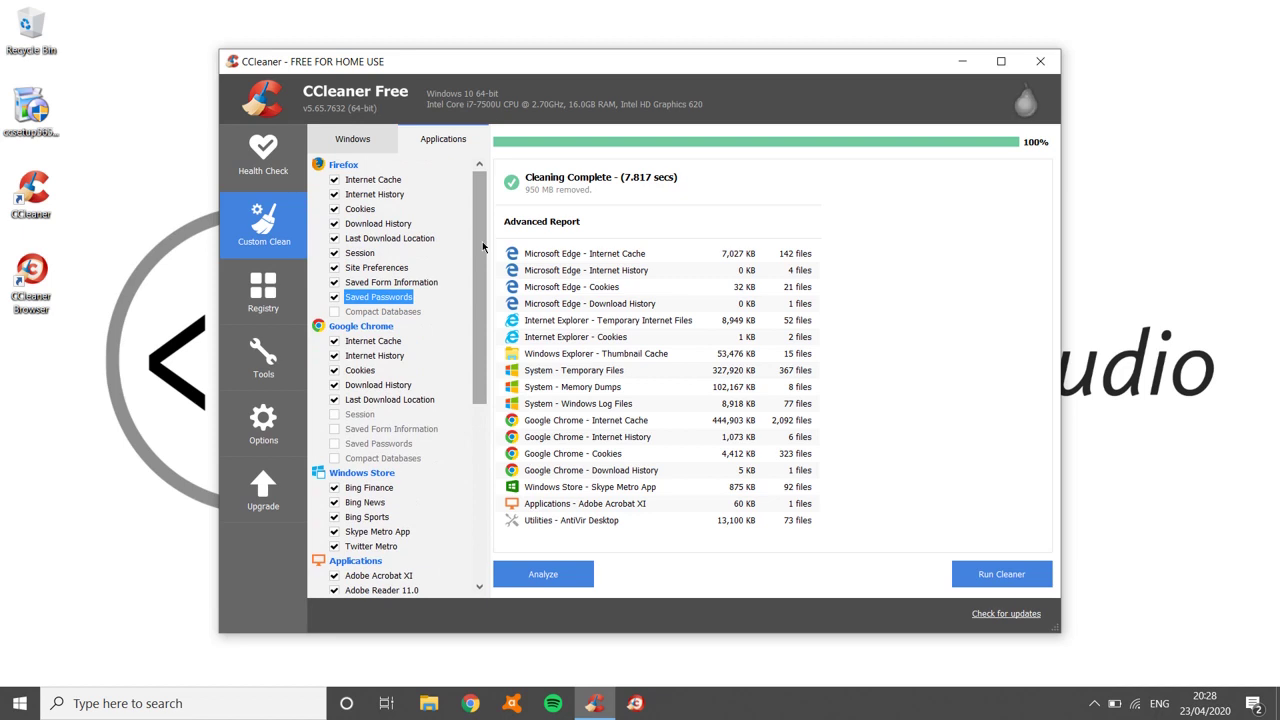
- Scan the registry for issues with all categories selected and review the list of problems
left_click(289, 301)
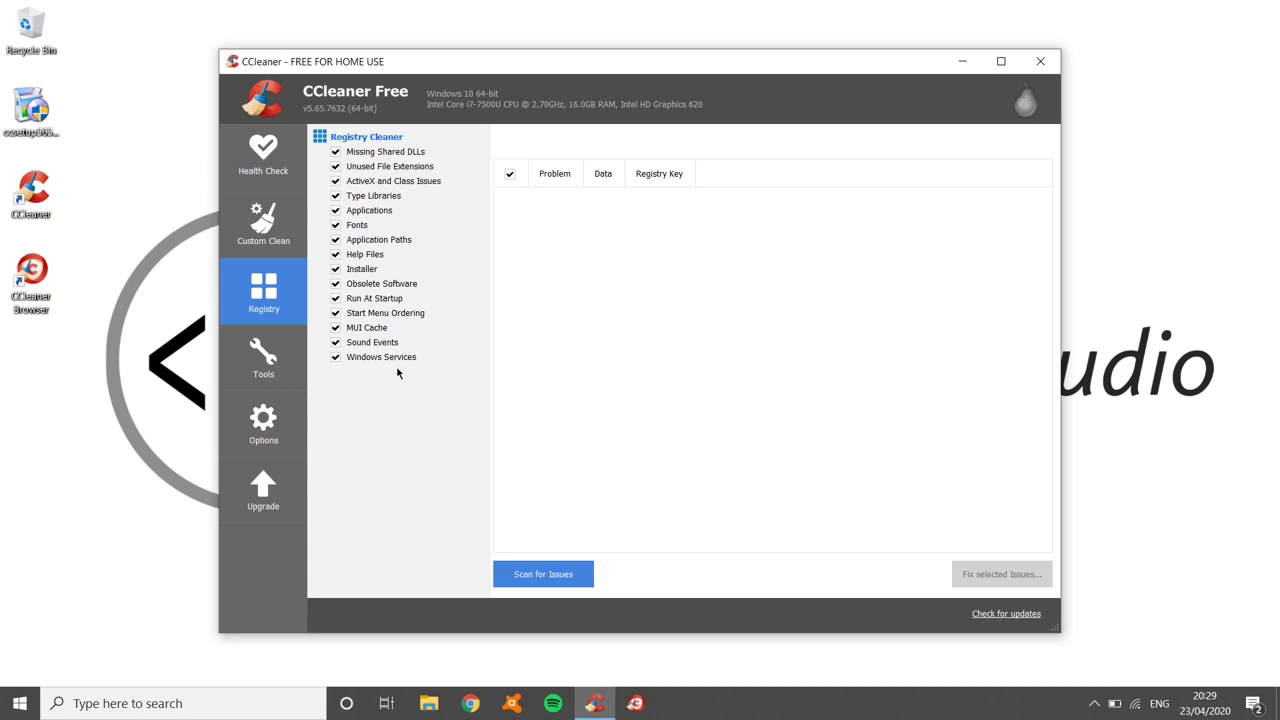
left_click(536, 579)
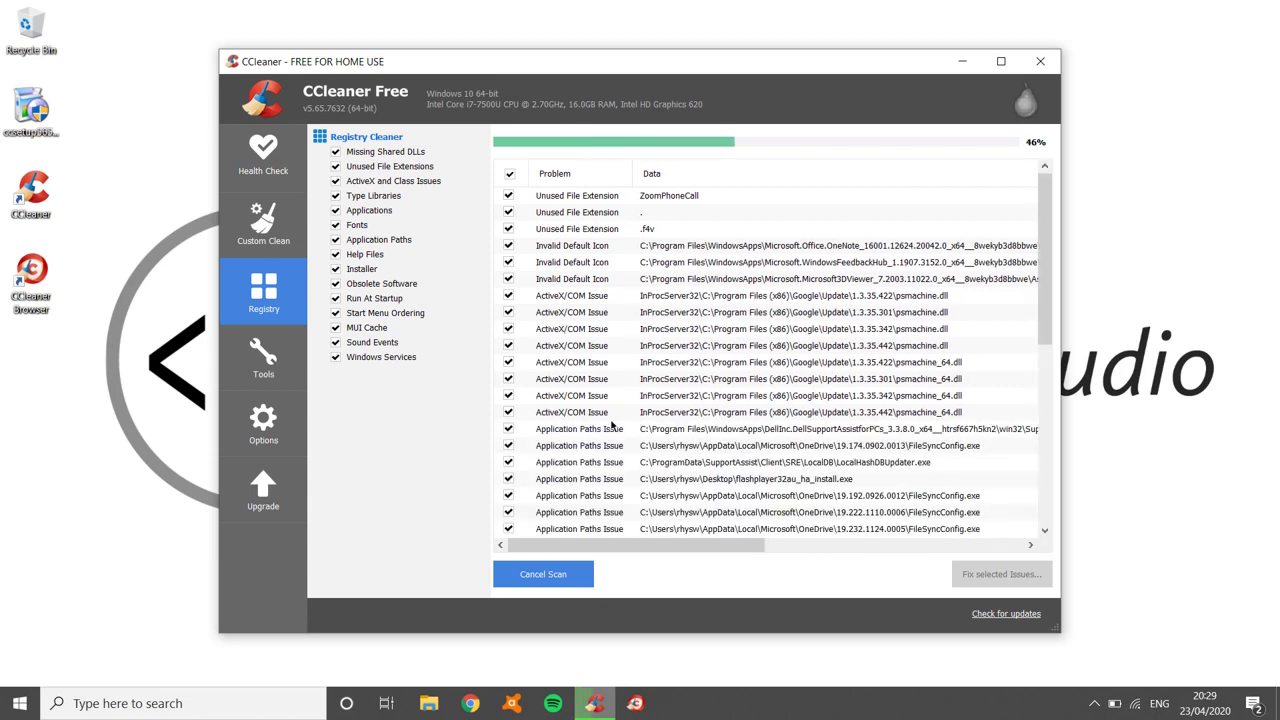
scroll(610, 372, "down", 2)
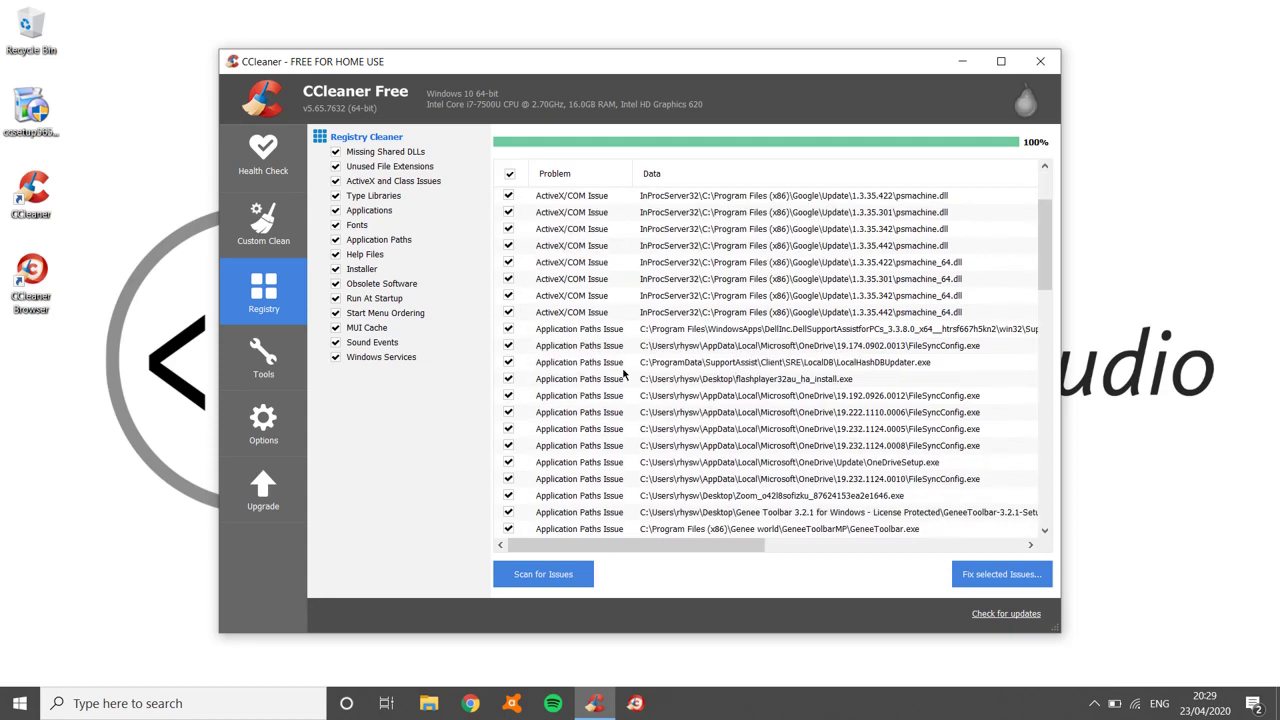
scroll(623, 373, "down", 15)
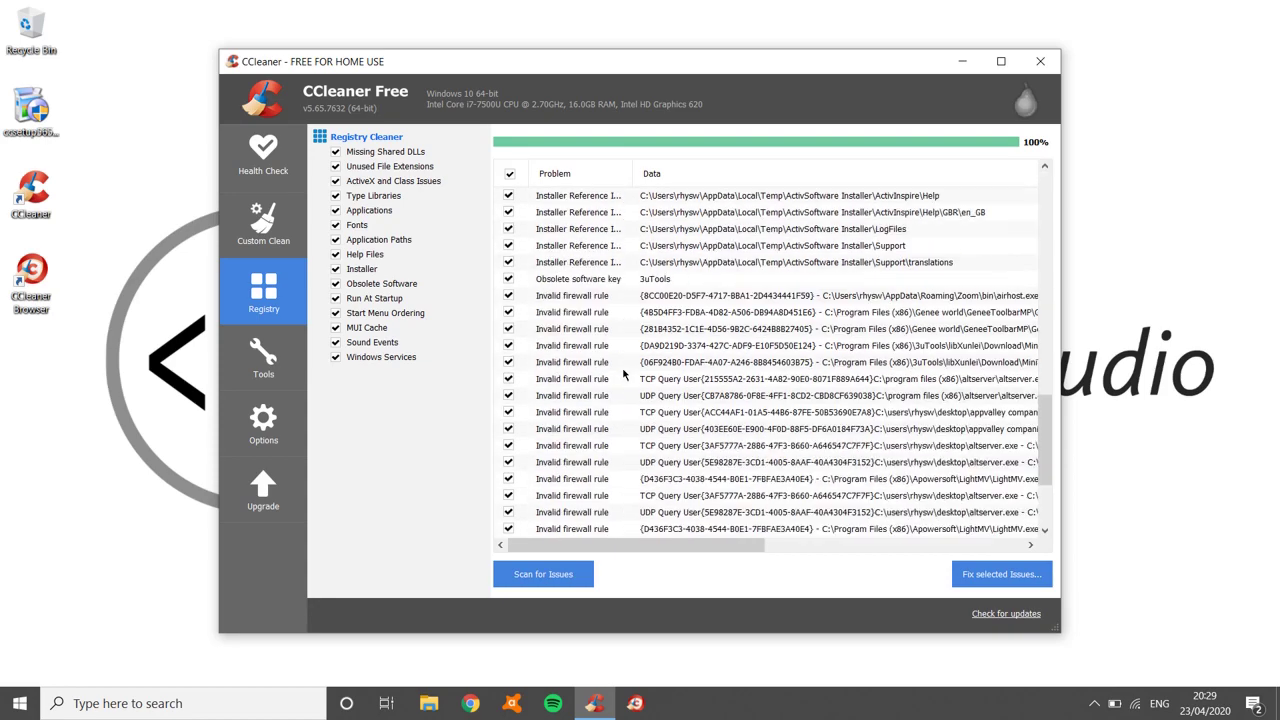
scroll(623, 373, "down", 3)
scroll(623, 373, "up", 20)
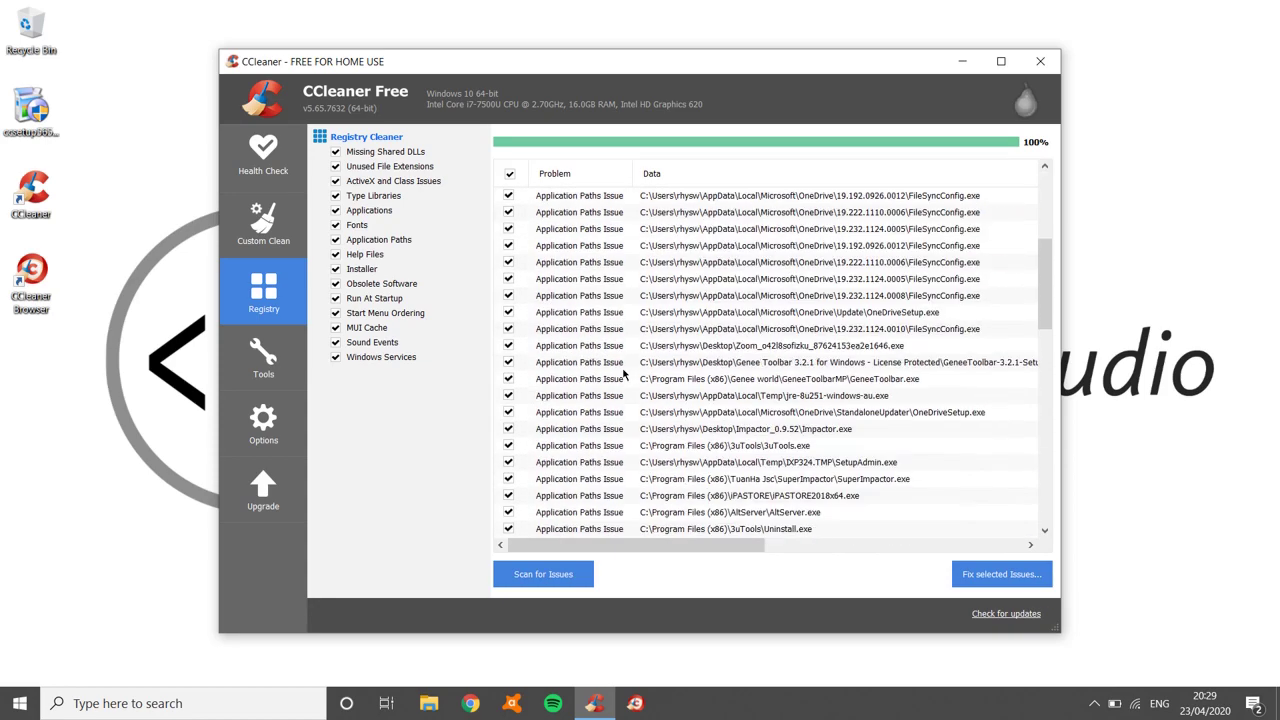
scroll(623, 373, "down", 20)
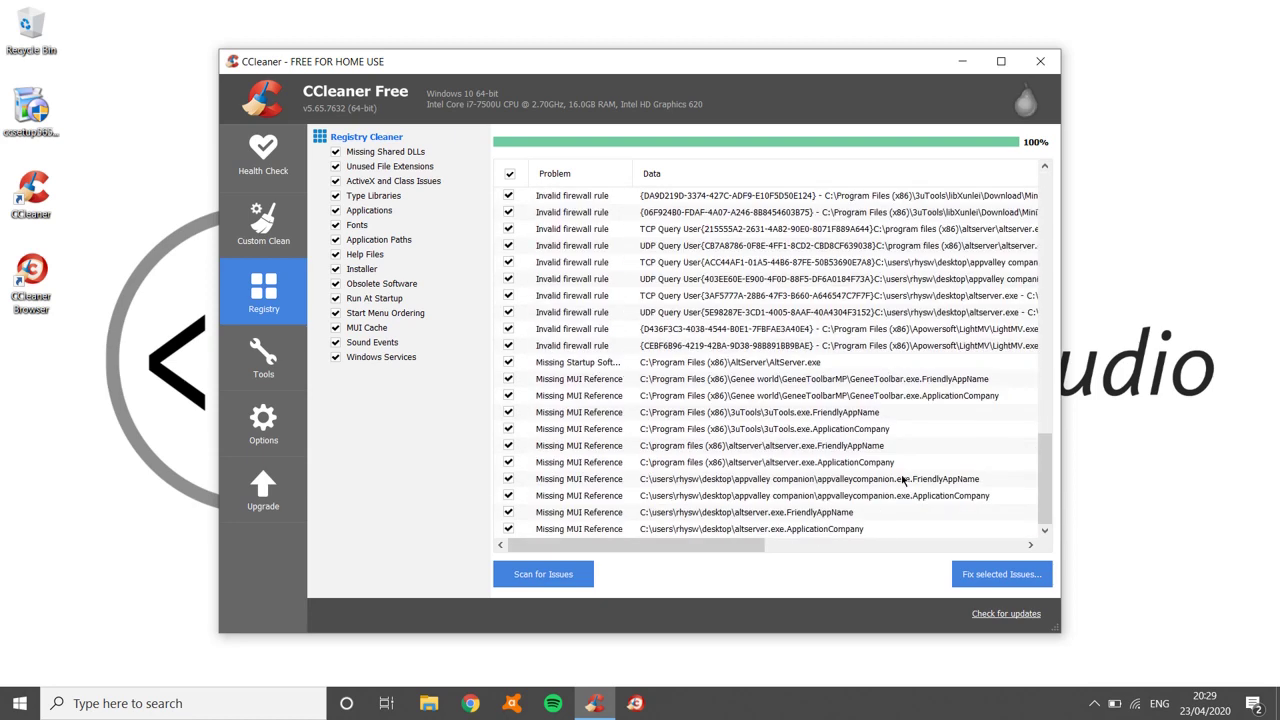
- Fix all selected registry issues without backing up the registry, and rescan for issues
left_click(978, 574)
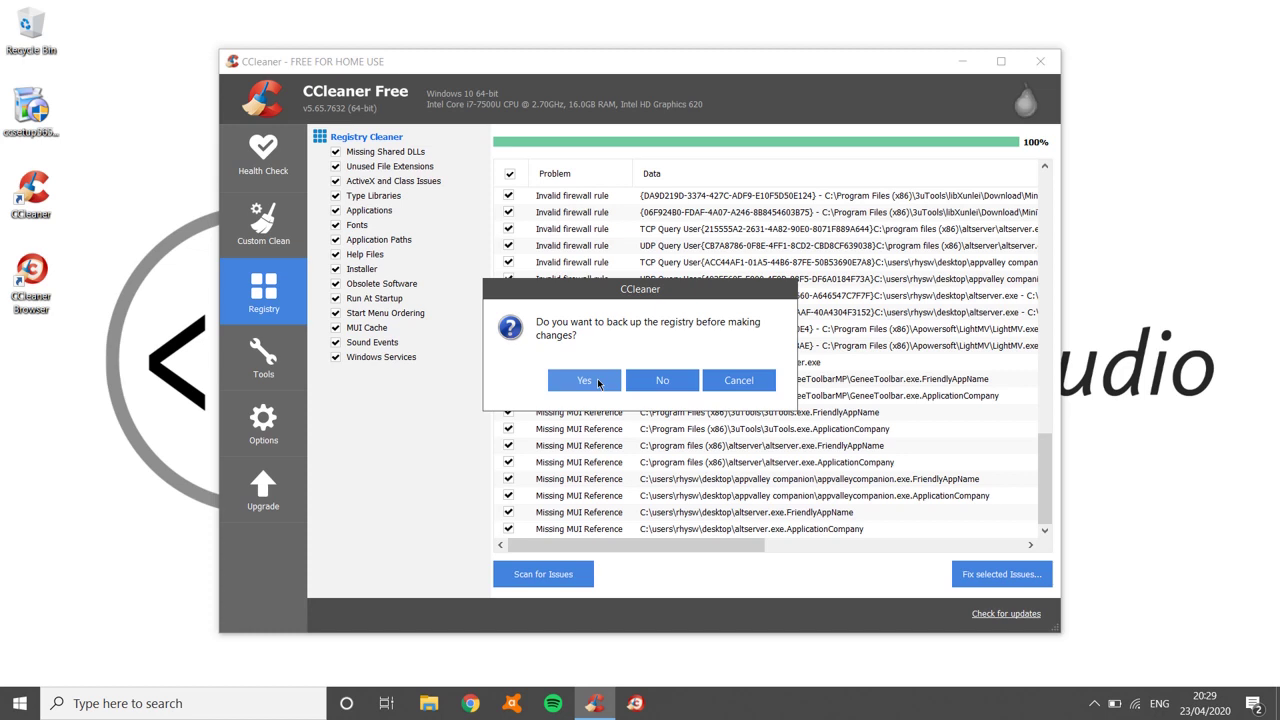
left_click(677, 387)
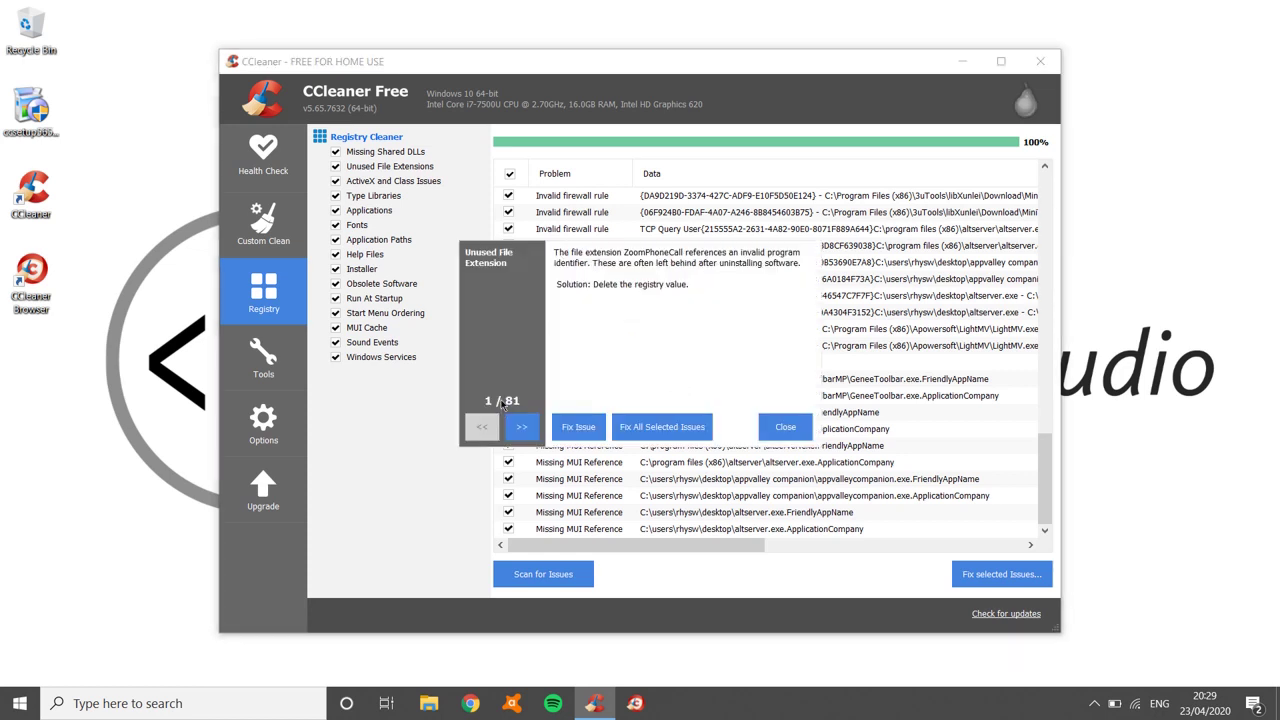
left_click(652, 427)
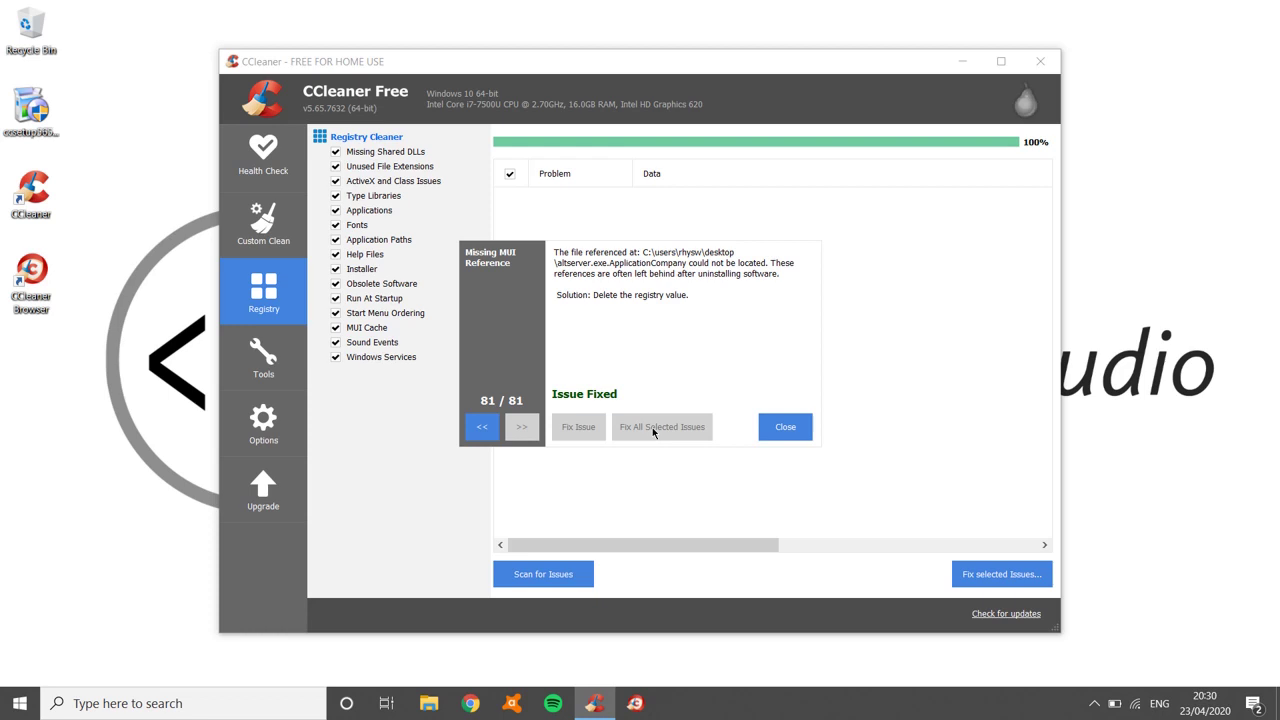
left_click(767, 432)
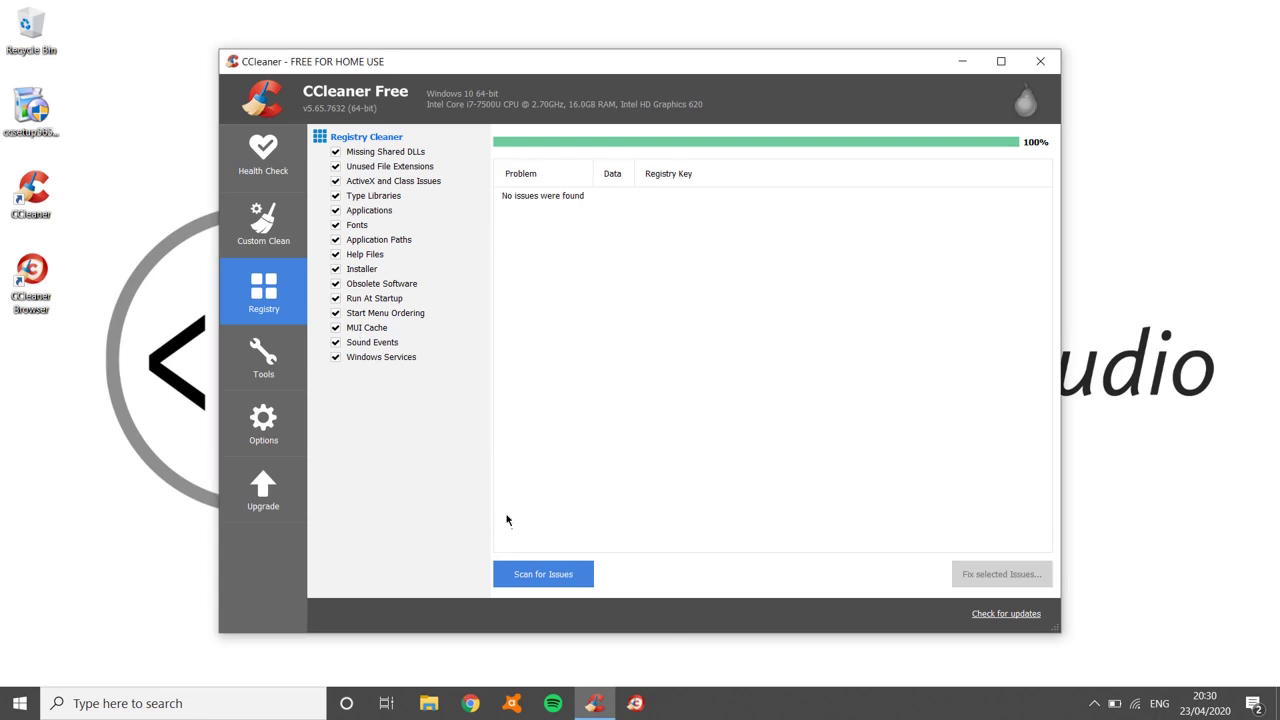
left_click(524, 575)
- Close CCleaner and dismiss its Smart Cleaning notification
left_click(1041, 62)
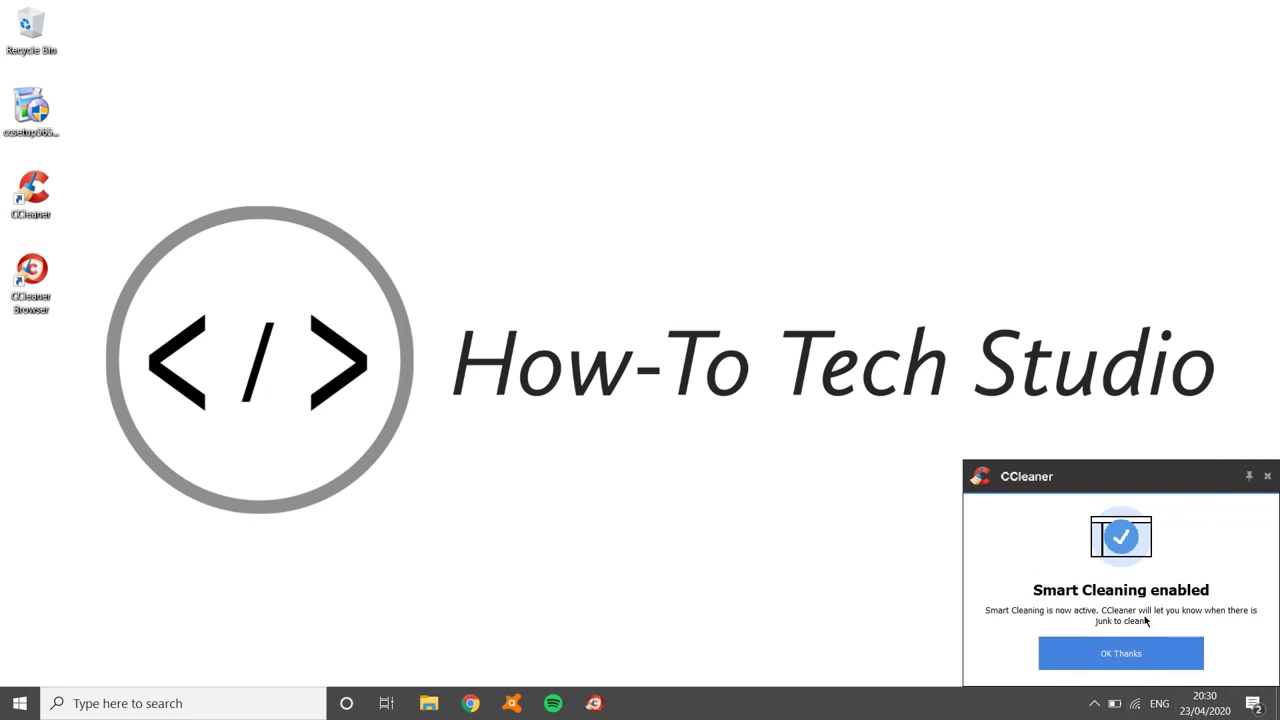
left_click(1118, 661)
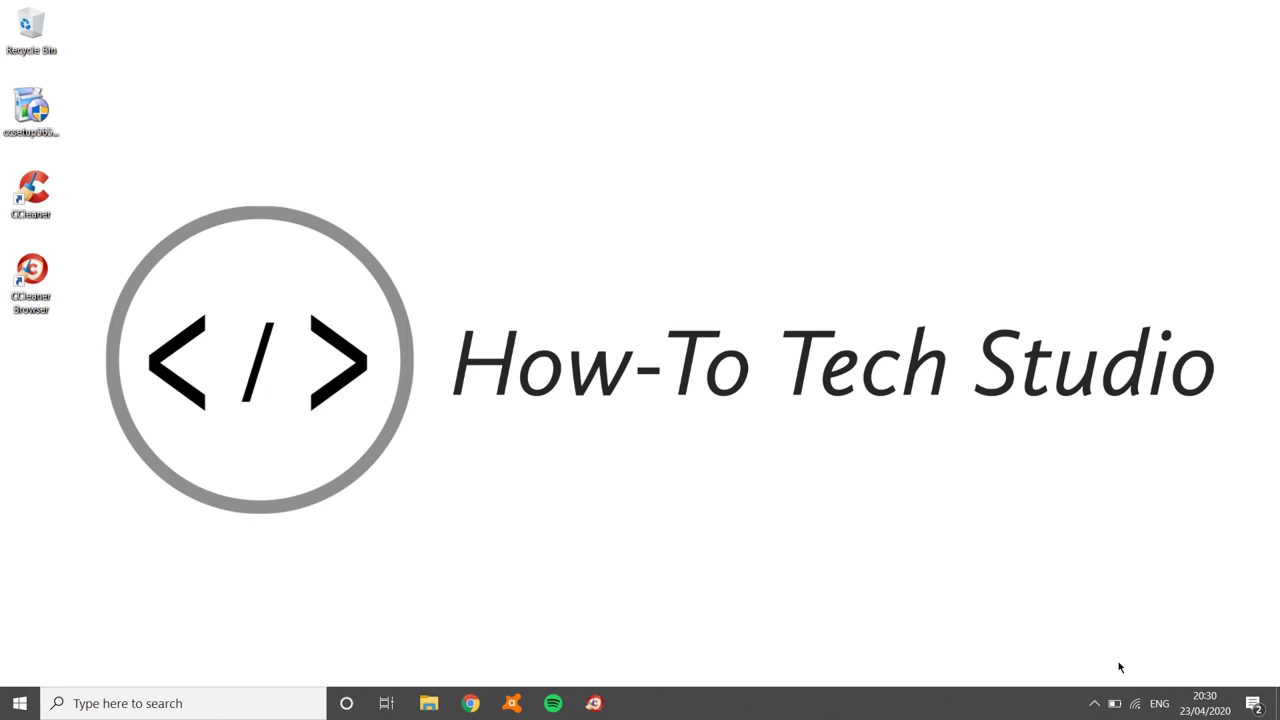